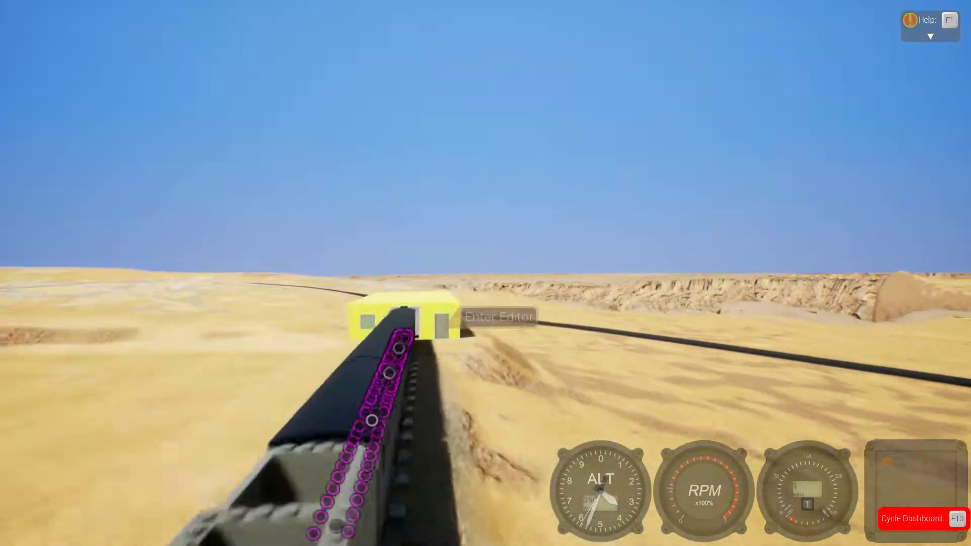
# Load and spawn the 'Test Ma' train, then select its motor brick in the editor.
pyautogui.press('Return')
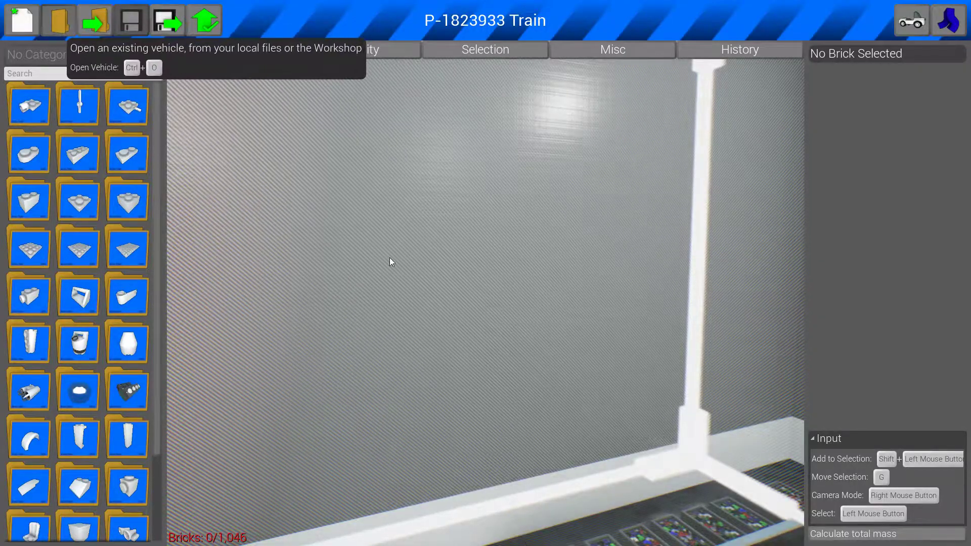
pyautogui.click(60, 20)
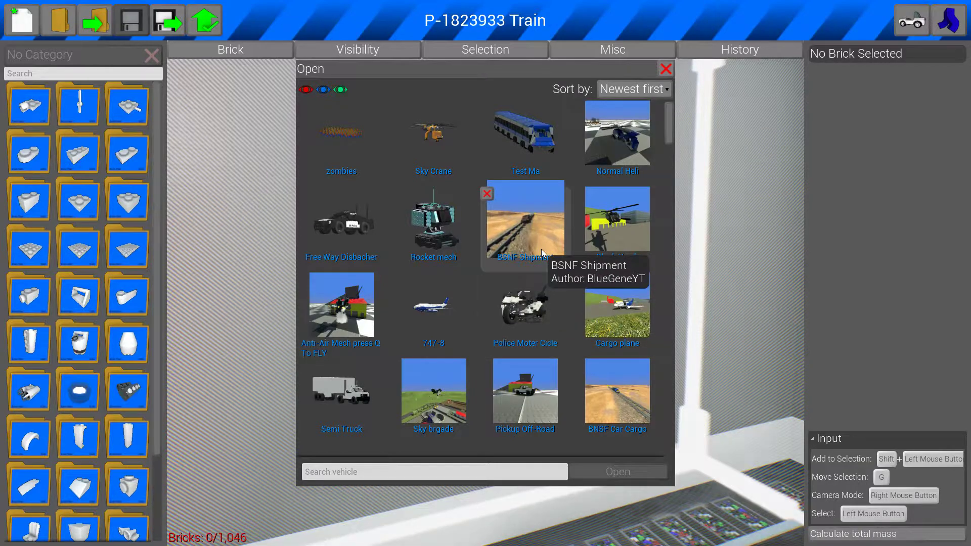
pyautogui.doubleClick(525, 142)
pyautogui.click(911, 22)
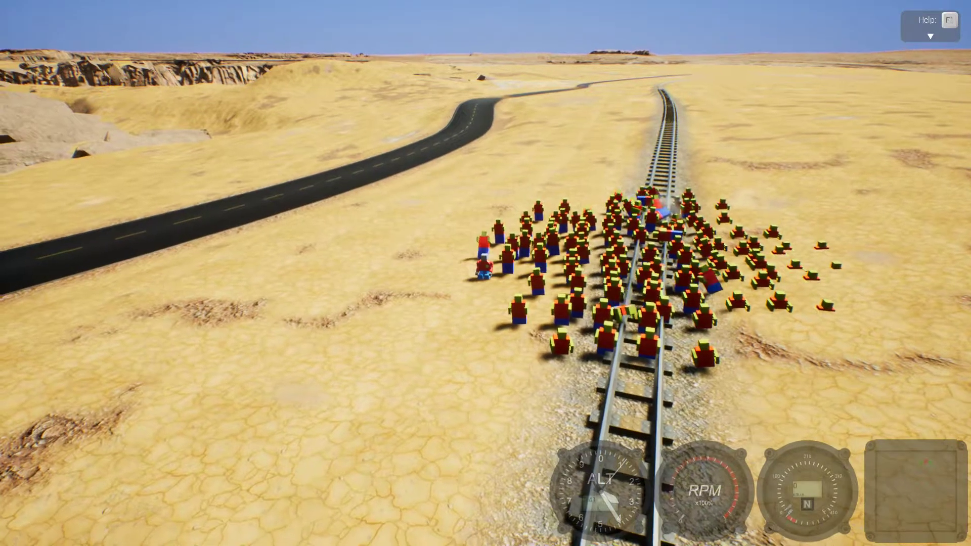
pyautogui.press('c')
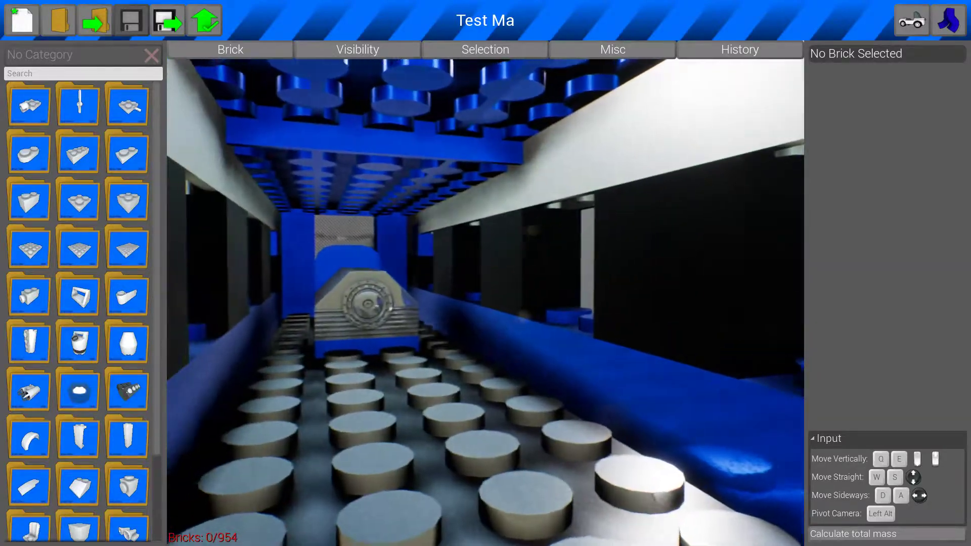
pyautogui.click(368, 303)
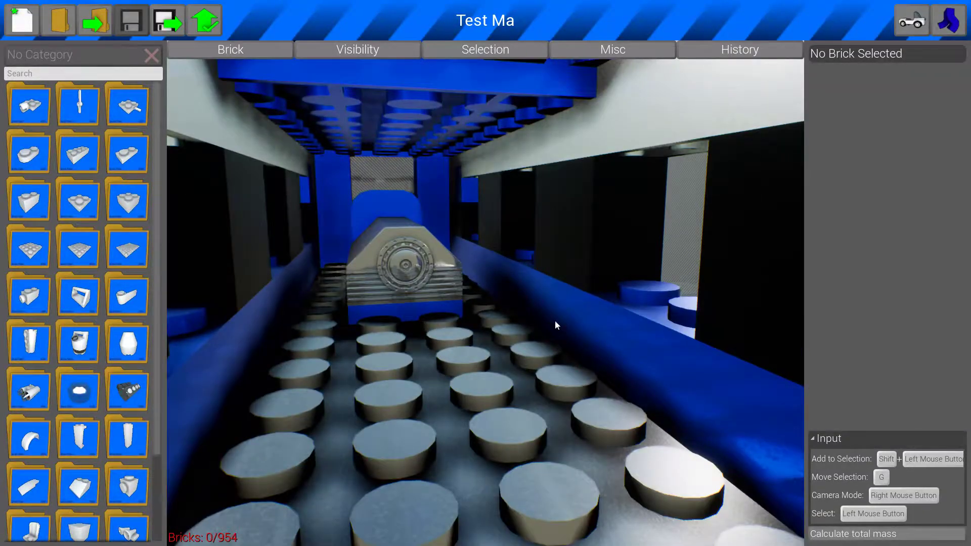
# Change most of the train's bricks to chrome, then copper, and respawn the train.
pyautogui.click(554, 320)
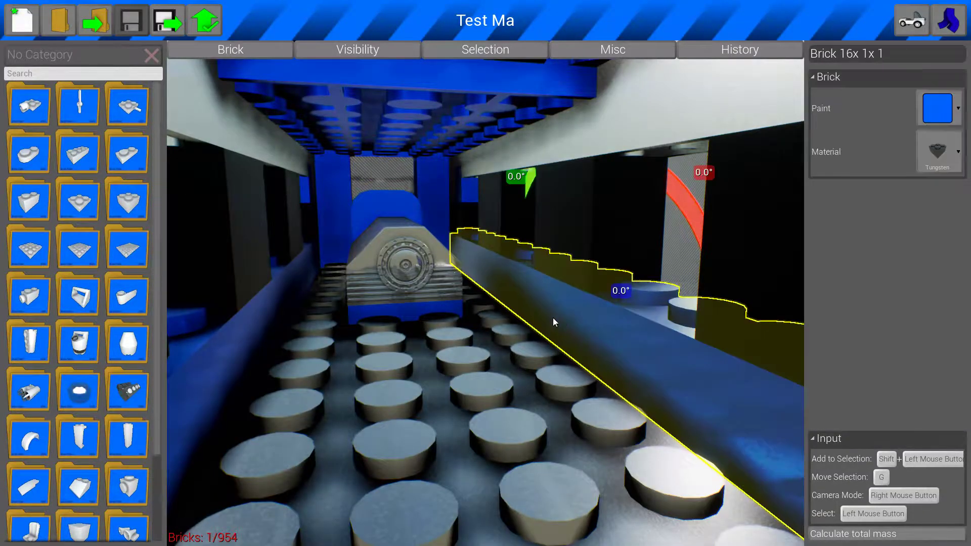
pyautogui.doubleClick(552, 317)
pyautogui.click(939, 156)
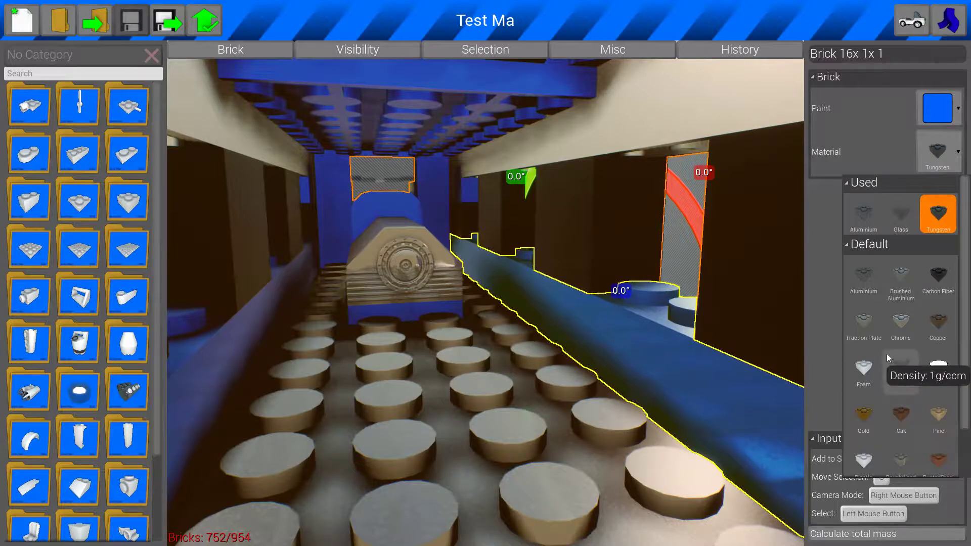
pyautogui.click(900, 327)
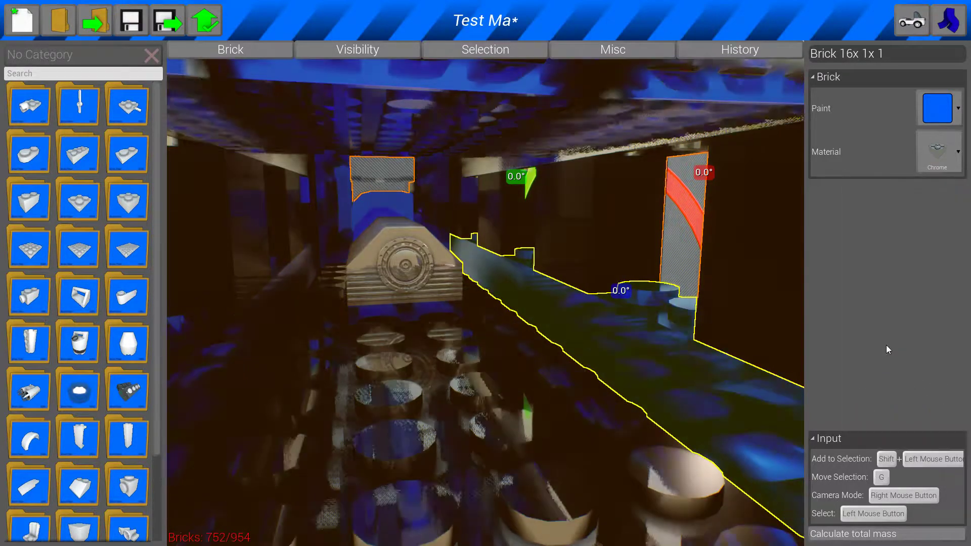
pyautogui.click(939, 151)
pyautogui.click(936, 334)
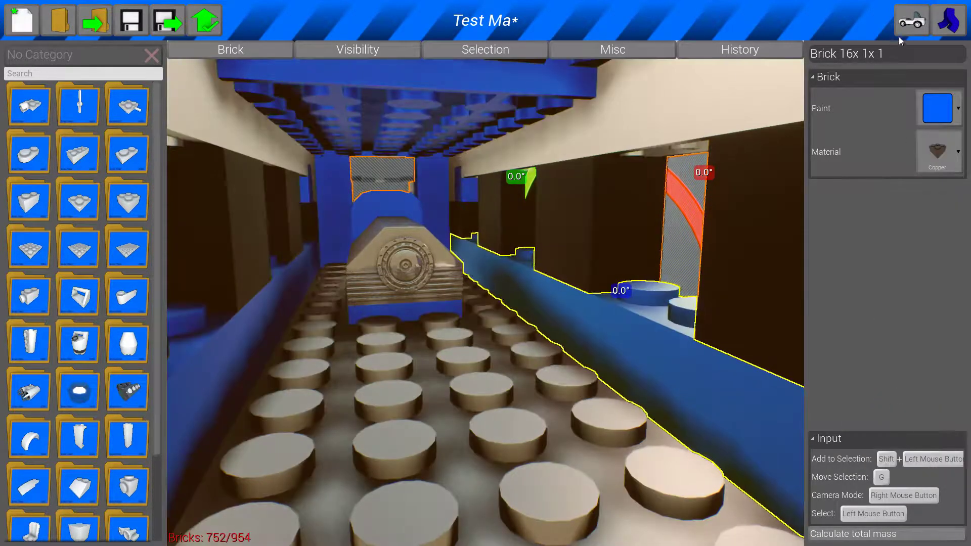
pyautogui.click(910, 21)
pyautogui.click(405, 309)
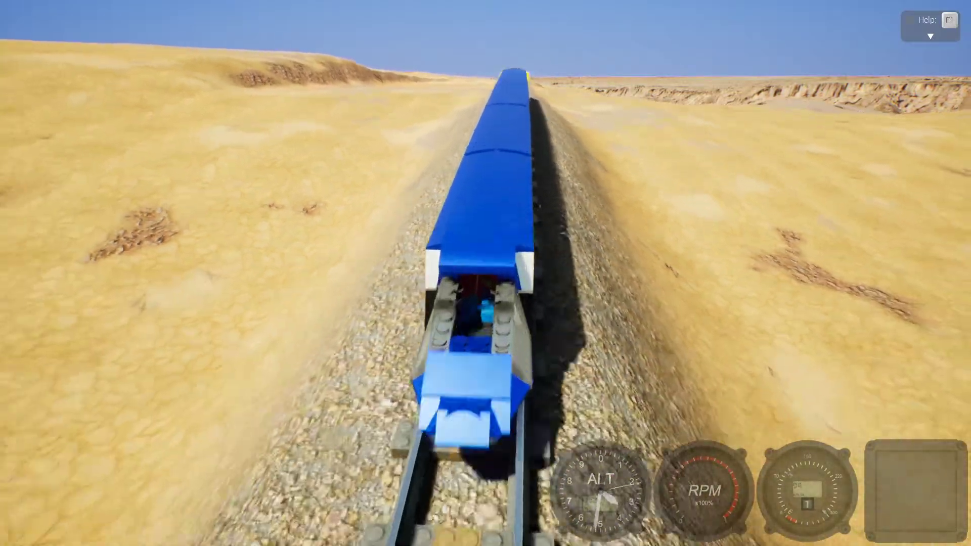
# Drive the train through the zombie crowd, cycling between cab, chase and rear camera views.
pyautogui.press('c')
pyautogui.moveTo(485, 274); pyautogui.dragTo(379, 190)
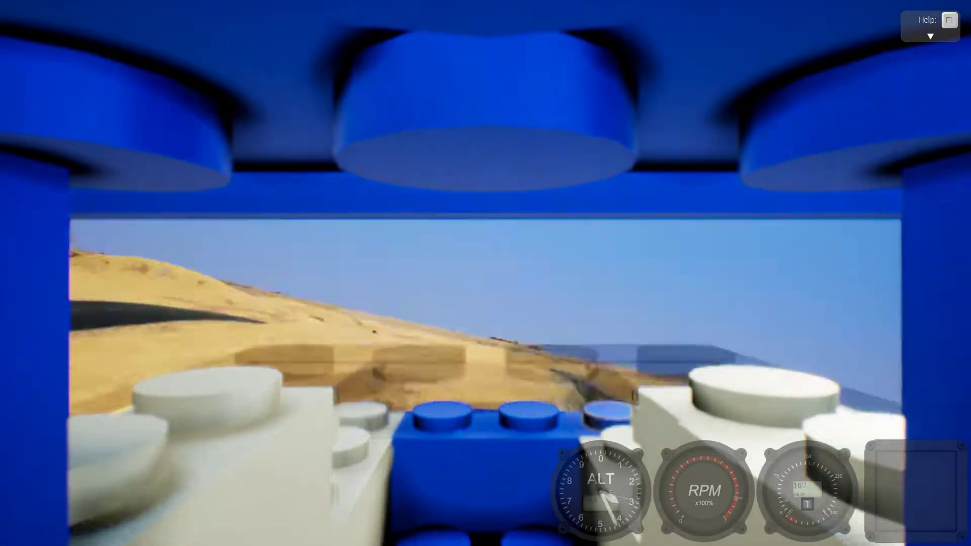
pyautogui.press('c')
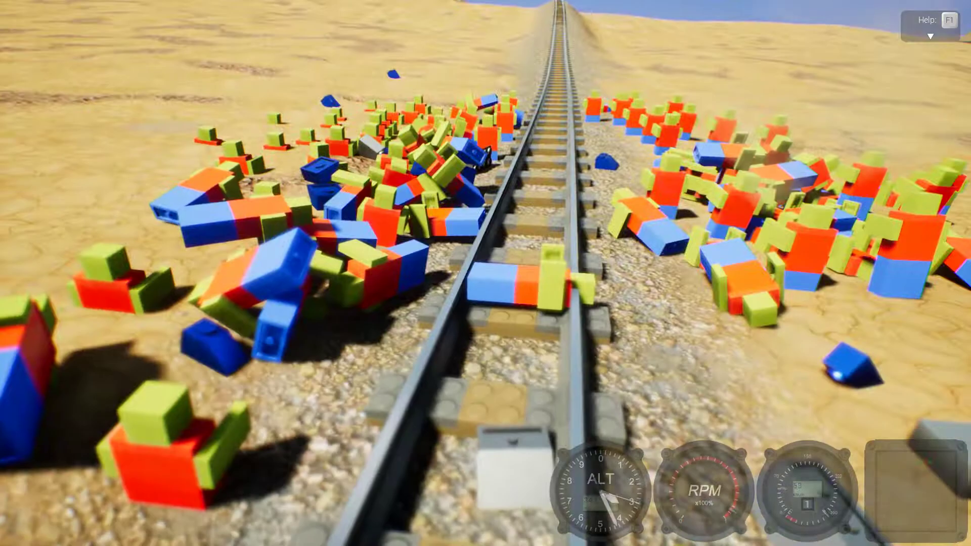
pyautogui.press('c')
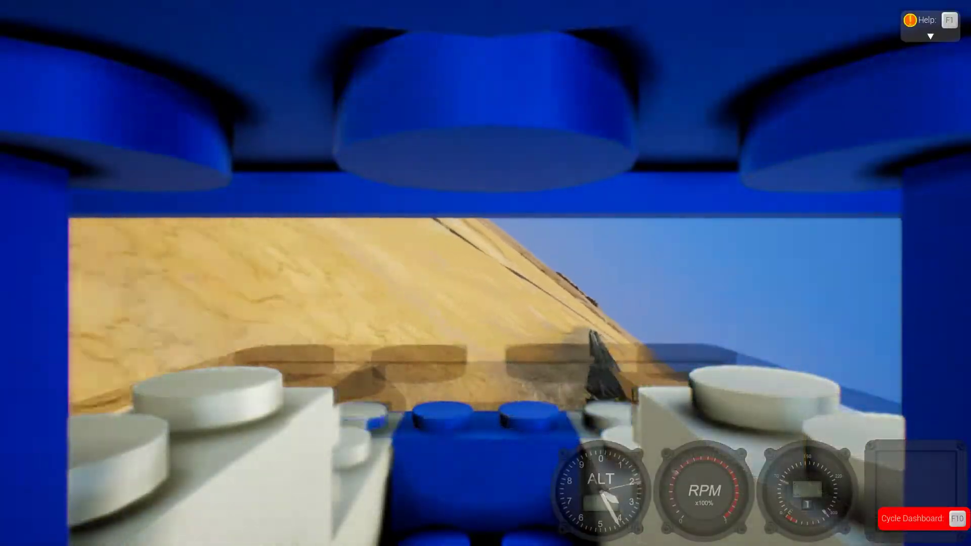
pyautogui.press('c')
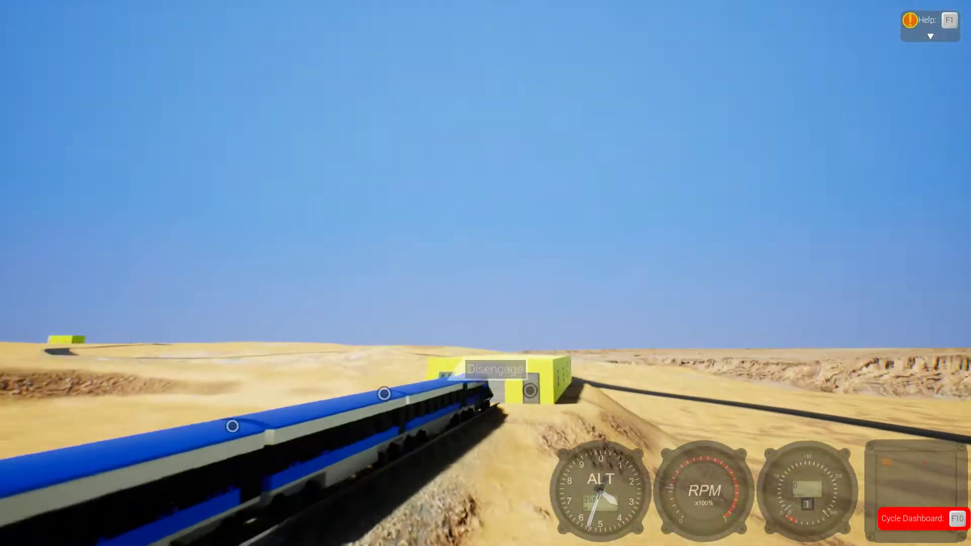
# Load the 'BNSF Car Cargo' train from the saved vehicles and spawn it on the track.
pyautogui.press('Return')
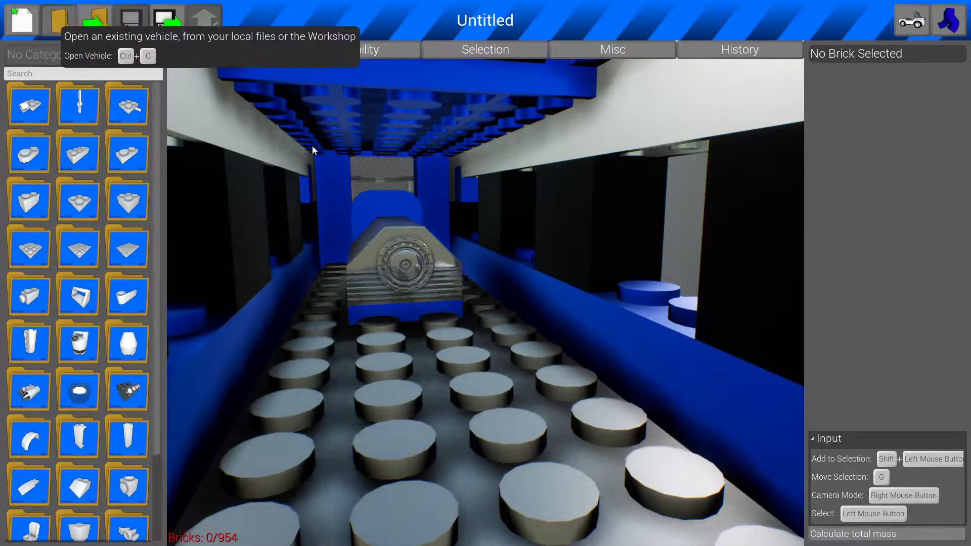
pyautogui.click(59, 19)
pyautogui.doubleClick(635, 401)
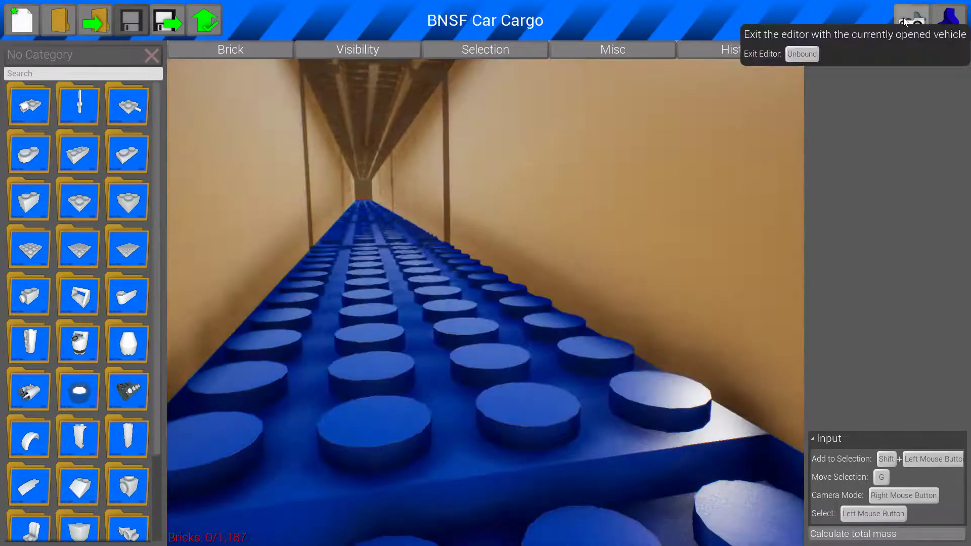
pyautogui.click(910, 21)
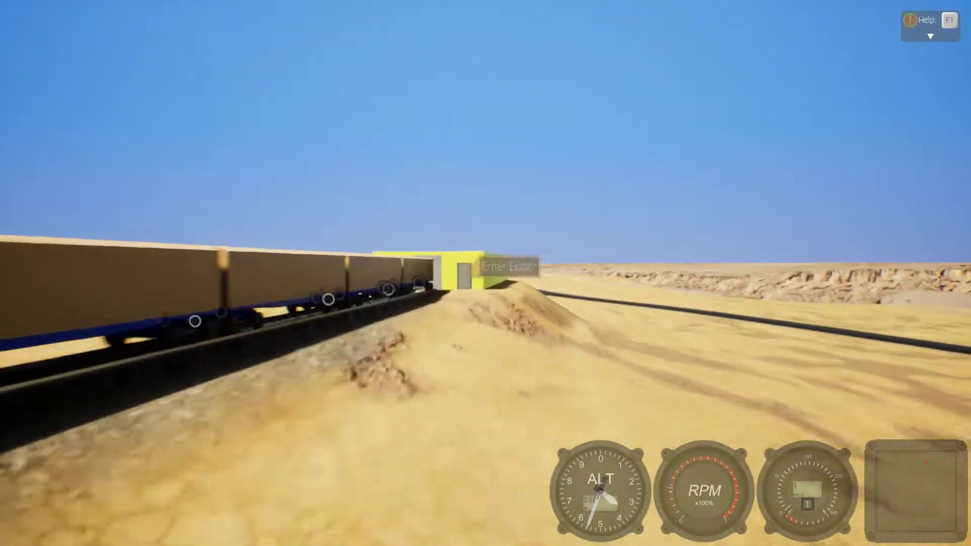
# Return to the vehicle editor and bring up the saved vehicles list.
pyautogui.press('Return')
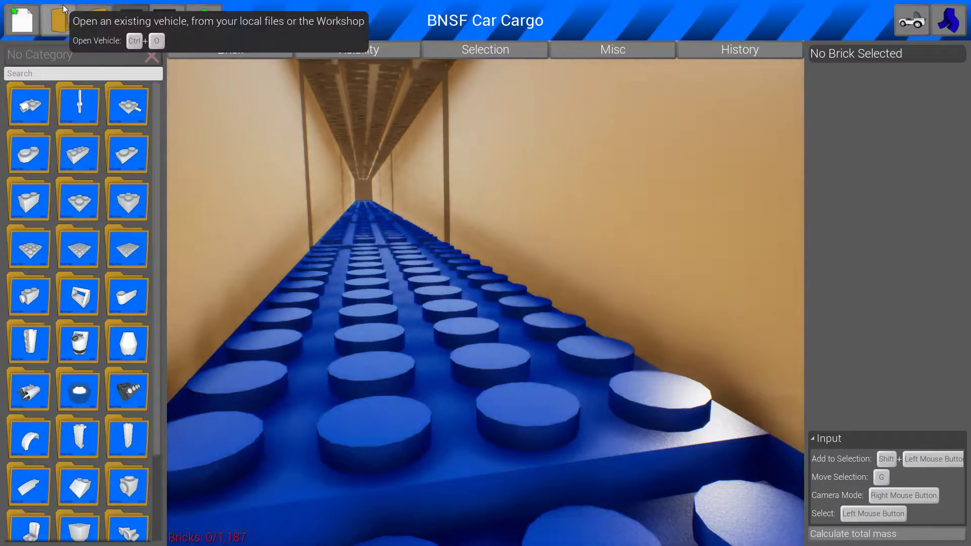
pyautogui.click(65, 11)
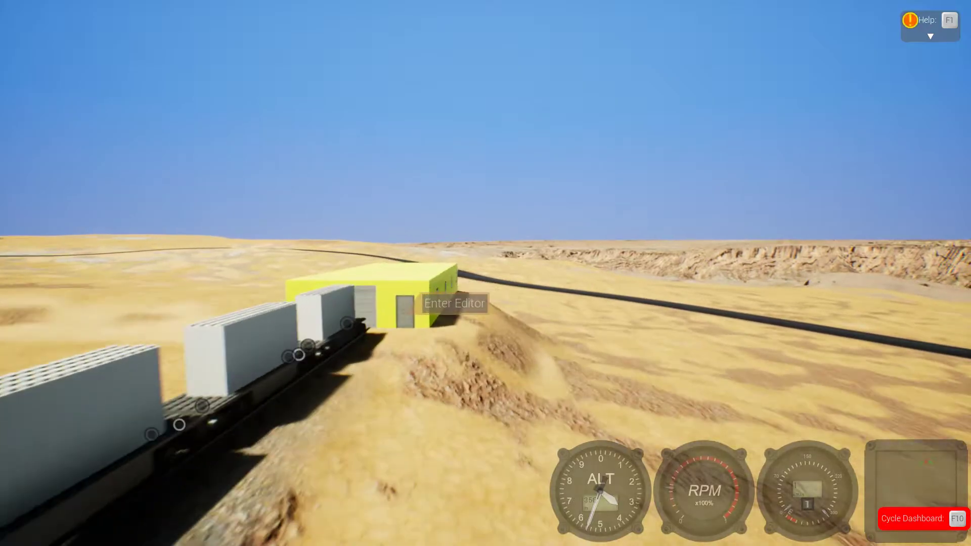
# Load the 'P-1823933 Train' steam locomotive from the saved vehicles list.
pyautogui.press('Return')
pyautogui.click(61, 20)
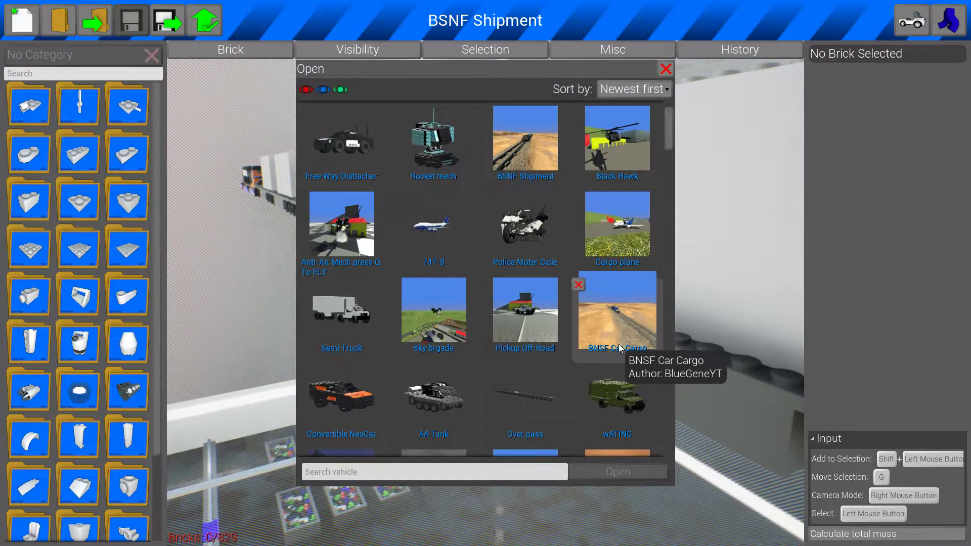
pyautogui.scroll(-2, 618, 343)
pyautogui.scroll(-1, 618, 343)
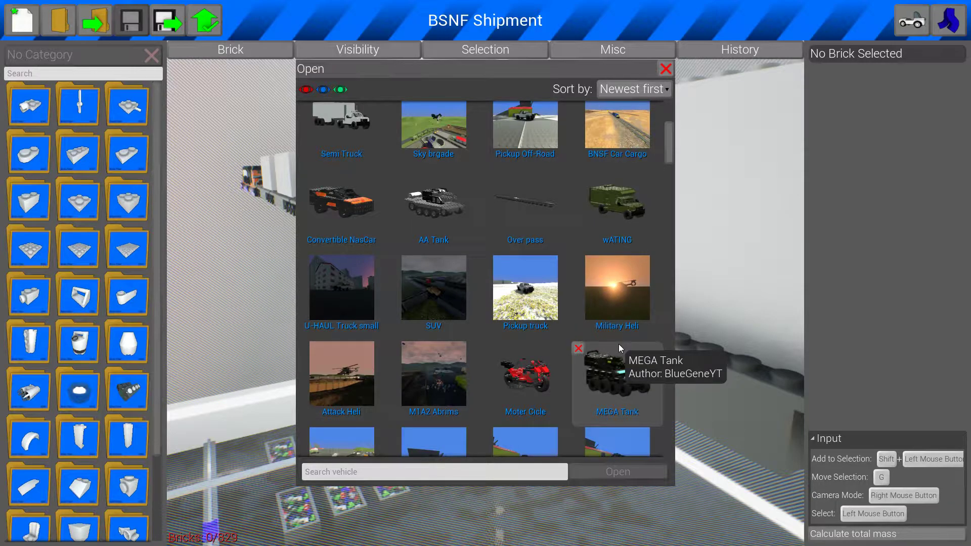
pyautogui.scroll(-1, 618, 344)
pyautogui.scroll(-1, 618, 343)
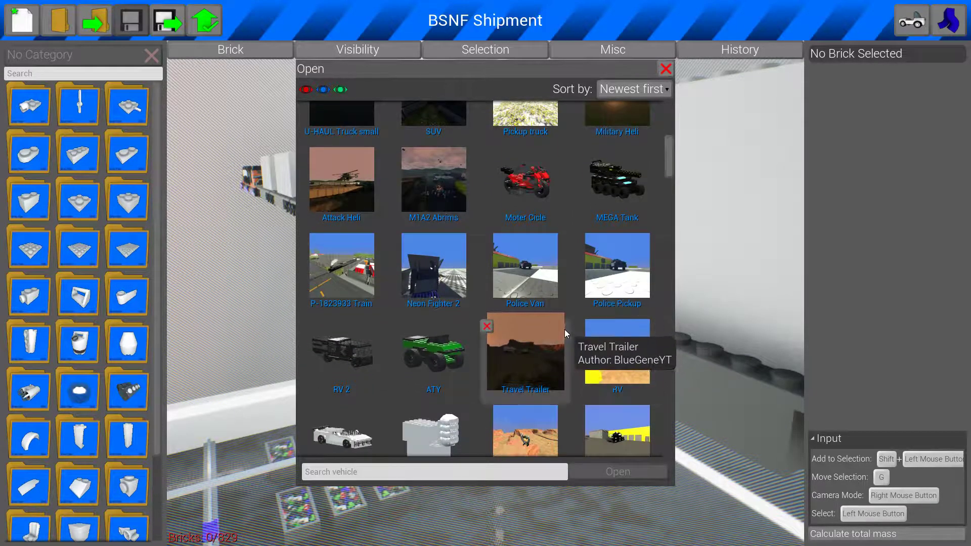
pyautogui.scroll(1, 485, 323)
pyautogui.doubleClick(341, 220)
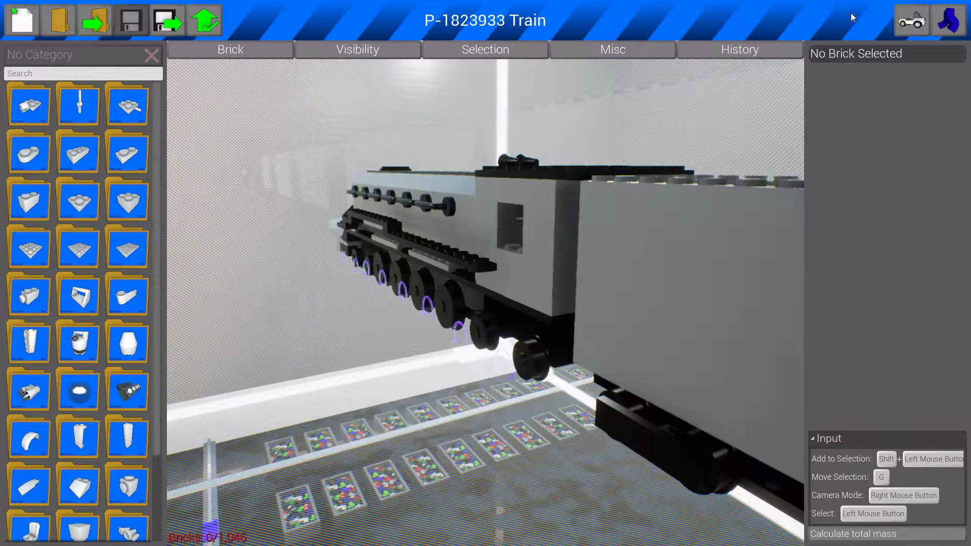
# Spawn and drive the P-1823933 Train, switching between cab, chase and overhead views.
pyautogui.click(910, 24)
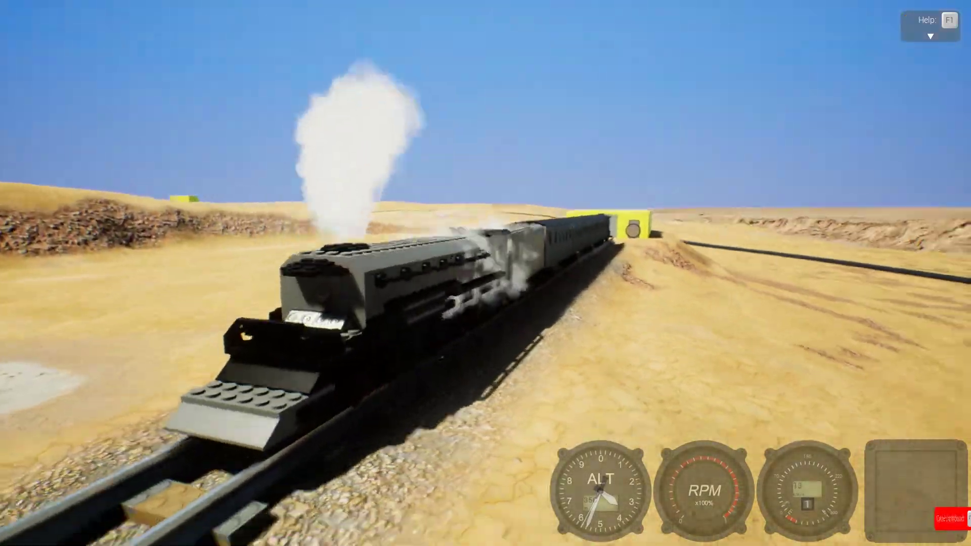
pyautogui.press('c')
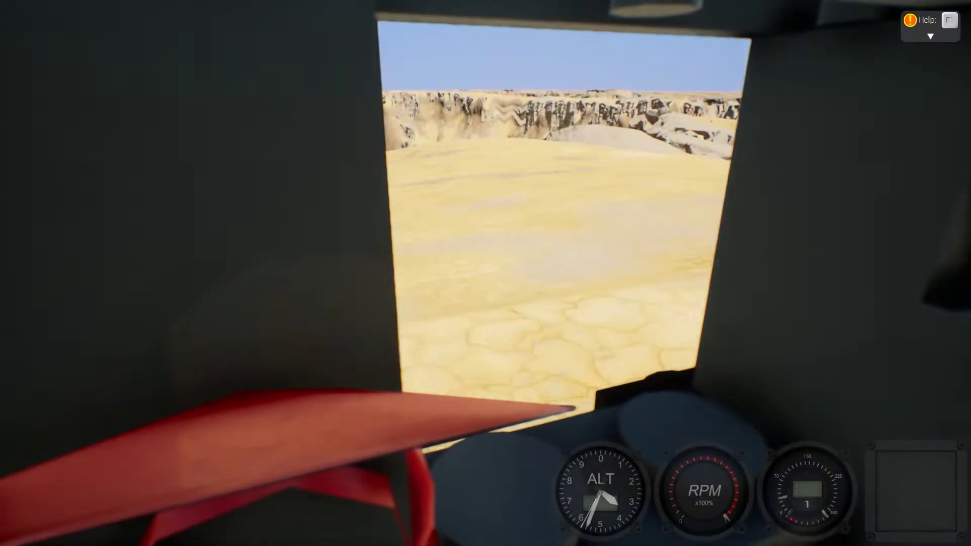
pyautogui.press('c')
pyautogui.press('c')
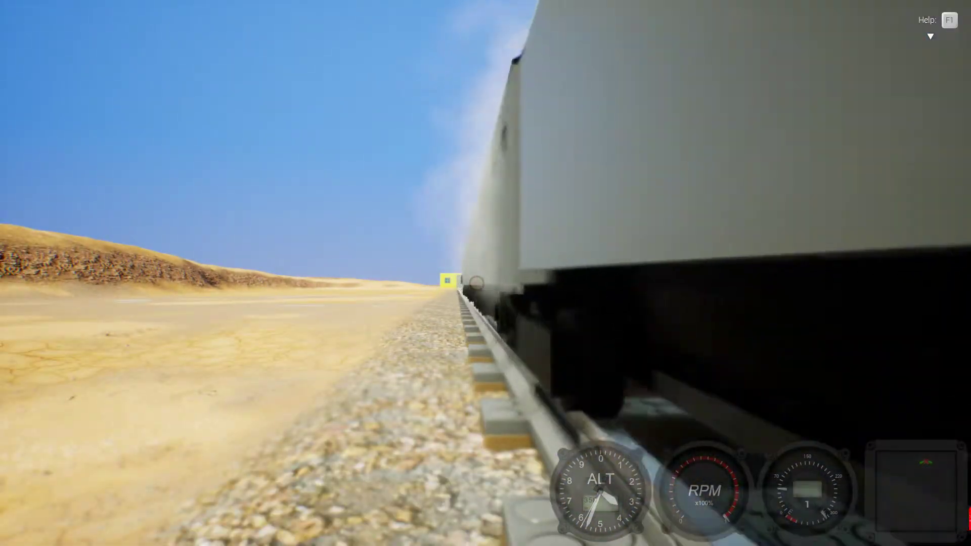
pyautogui.press('c')
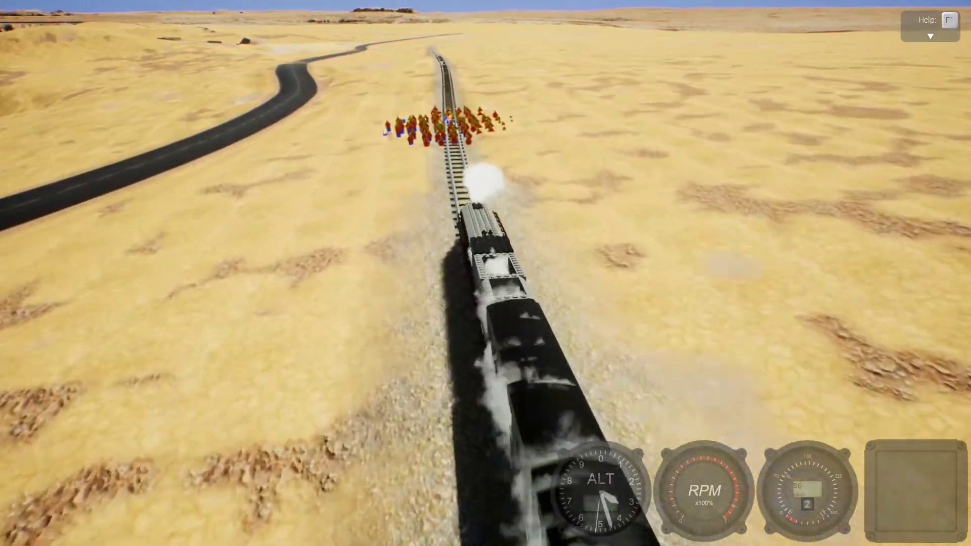
pyautogui.moveTo(485, 273); pyautogui.dragTo(379, 227)
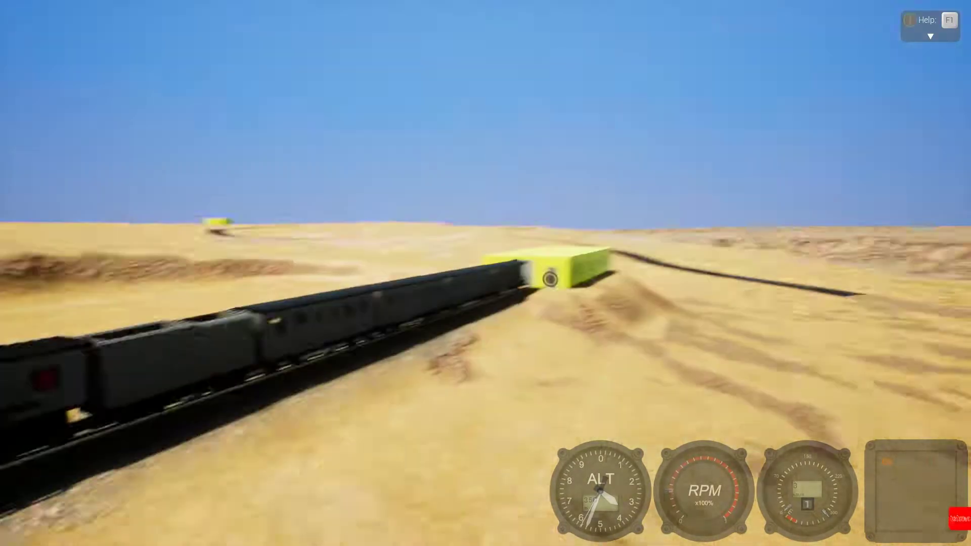
# Put the train back on the track and shift the time of day toward sunset.
pyautogui.press('e')
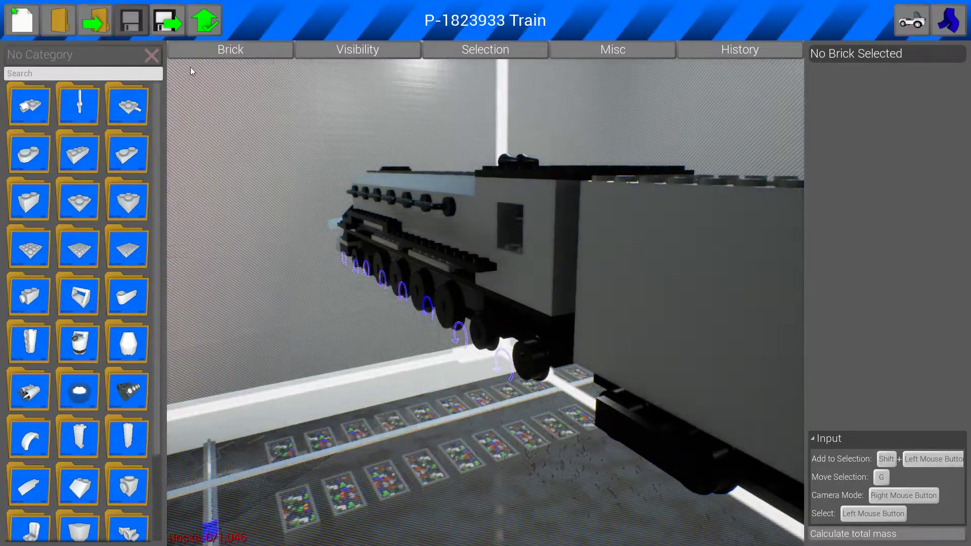
pyautogui.click(904, 24)
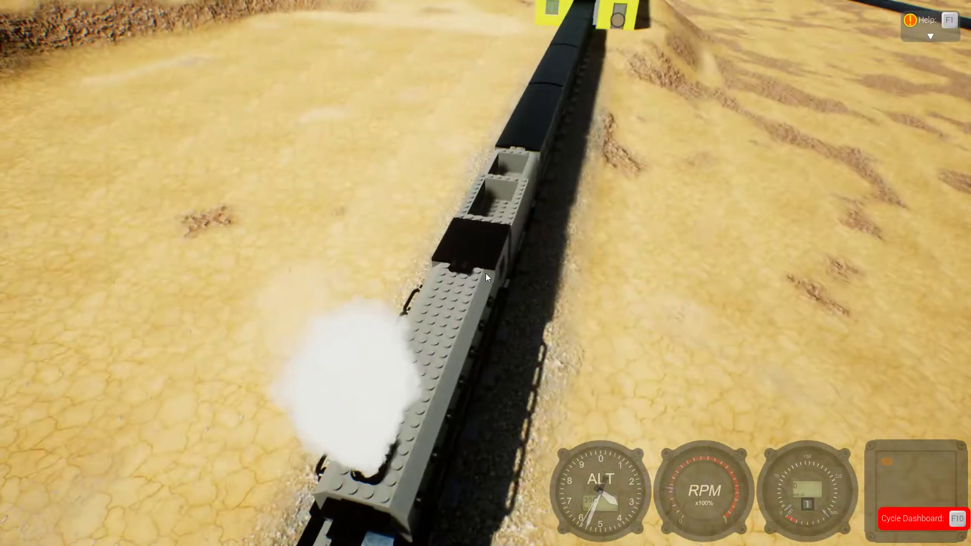
pyautogui.press('Escape')
pyautogui.moveTo(885, 160); pyautogui.dragTo(842, 160)
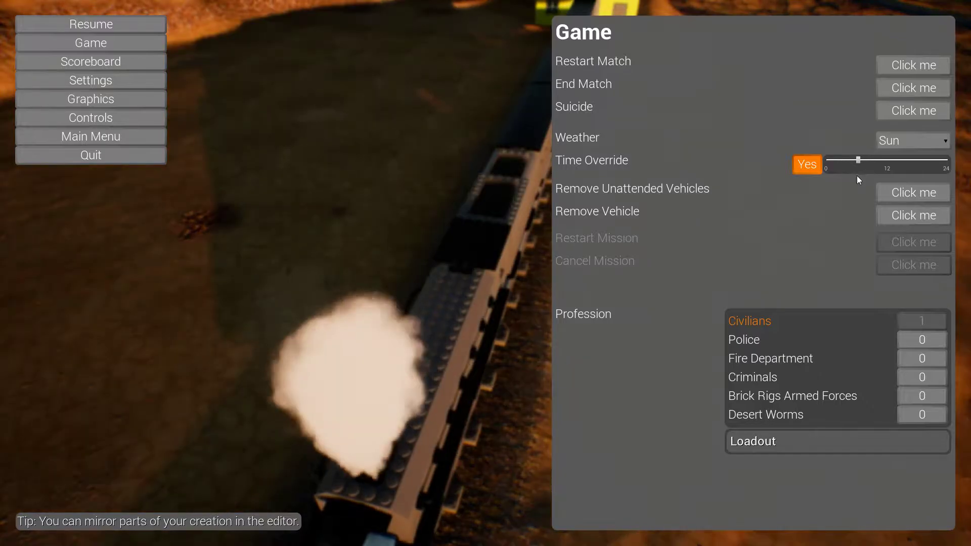
pyautogui.press('Escape')
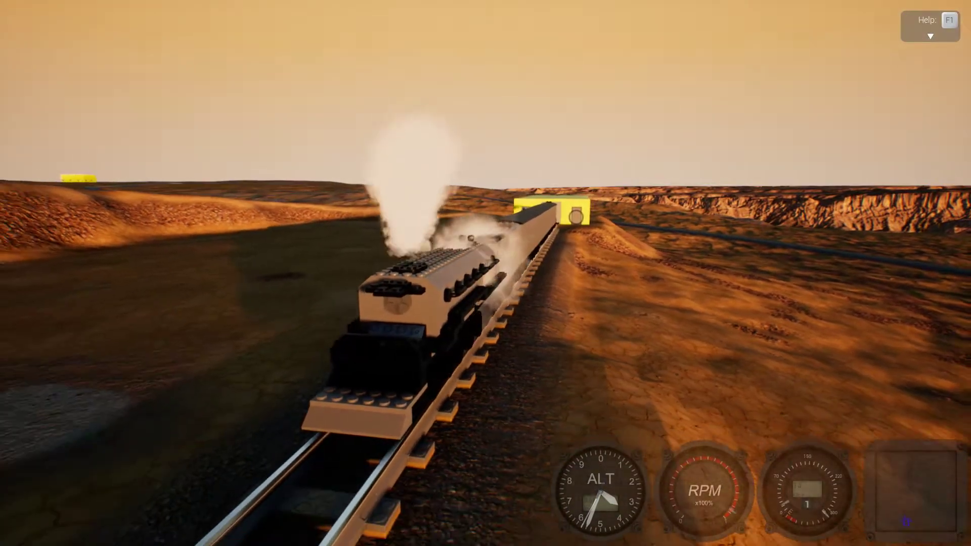
# Move the Time Override slider further left to night and resume the run.
pyautogui.press('Escape')
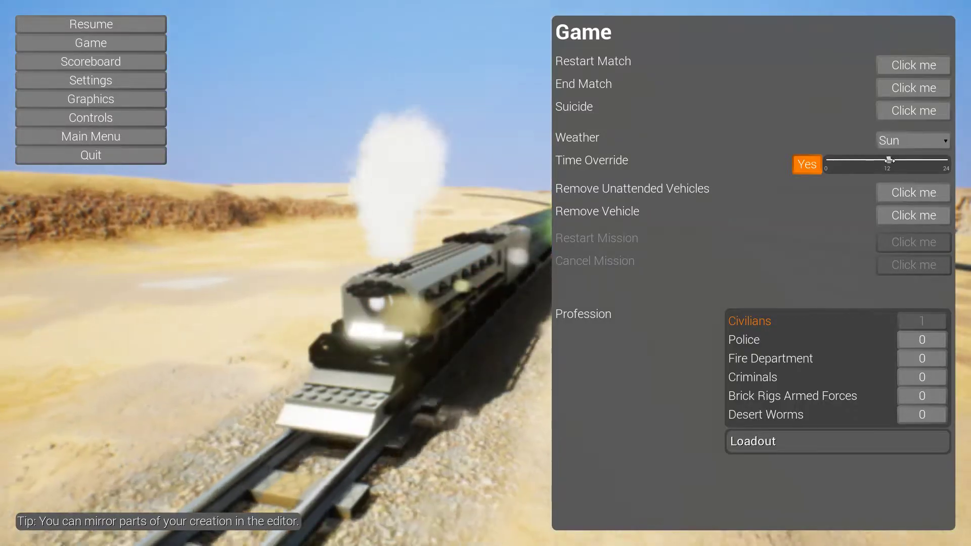
pyautogui.moveTo(857, 161); pyautogui.dragTo(830, 161)
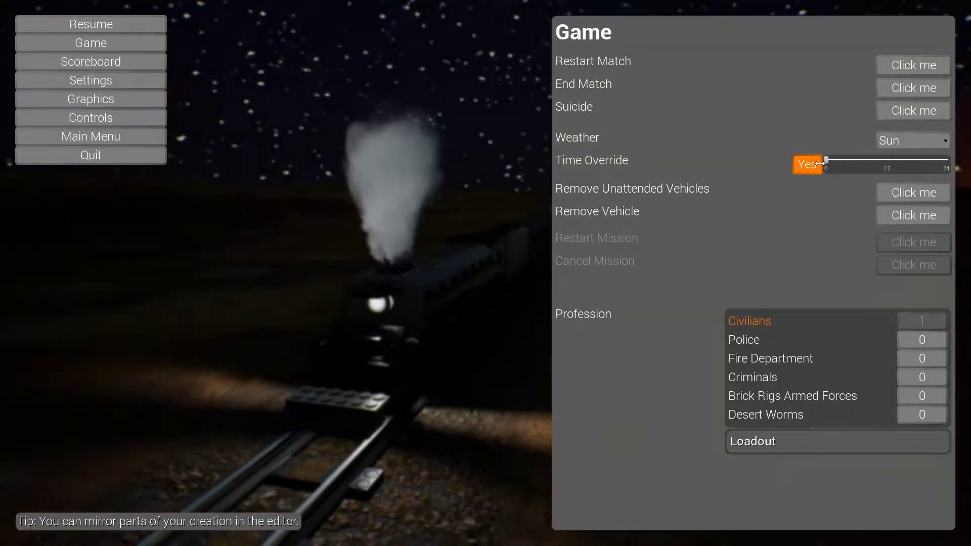
pyautogui.press('Escape')
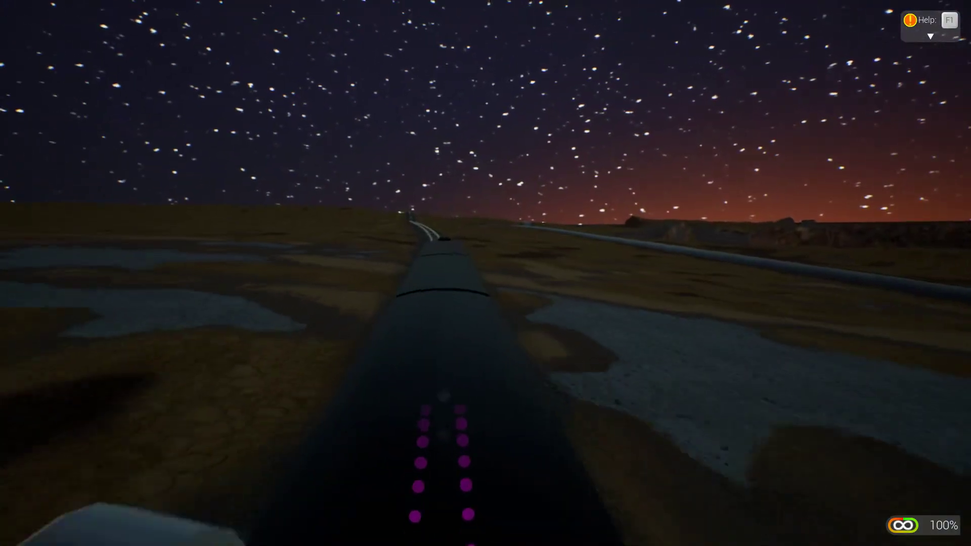
# Drive the steam train through the night until it derails, then open the Game menu.
pyautogui.press('Escape')
pyautogui.press('Escape')
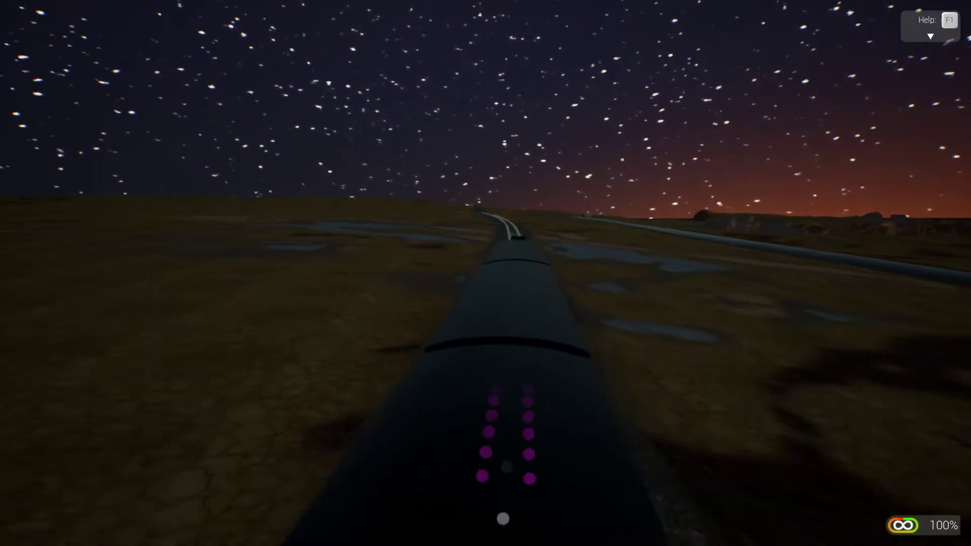